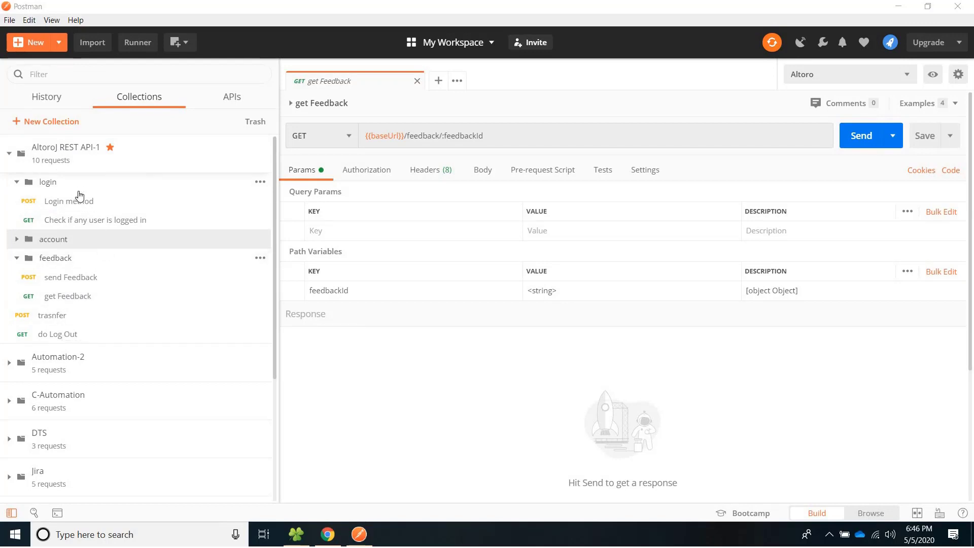
# Switch from Postman to the HCL AppScan Enterprise window in Google Chrome.
pyautogui.hotkey('alt', 'Tab')
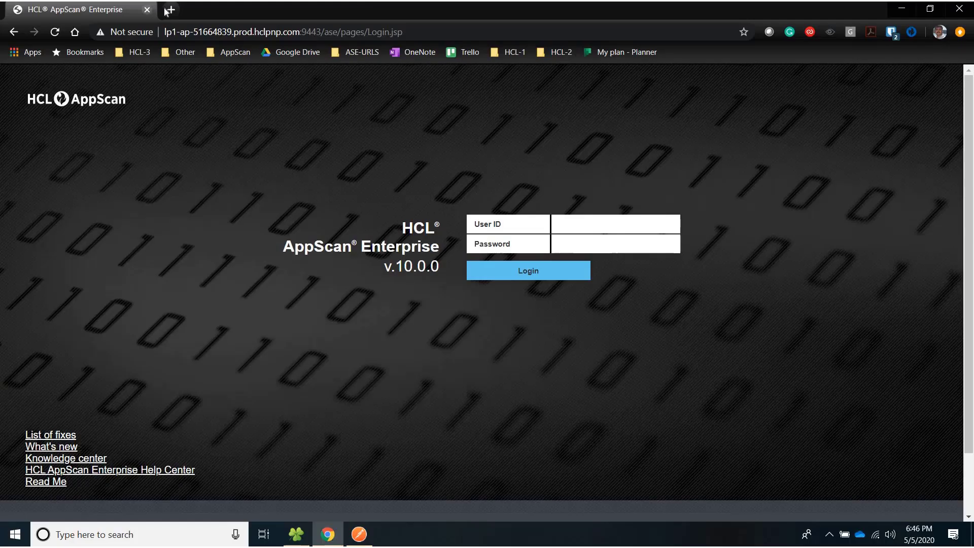
# Load demo.testfire.net in a new tab, open its REST API Swagger page, then return to Postman.
pyautogui.click(167, 10)
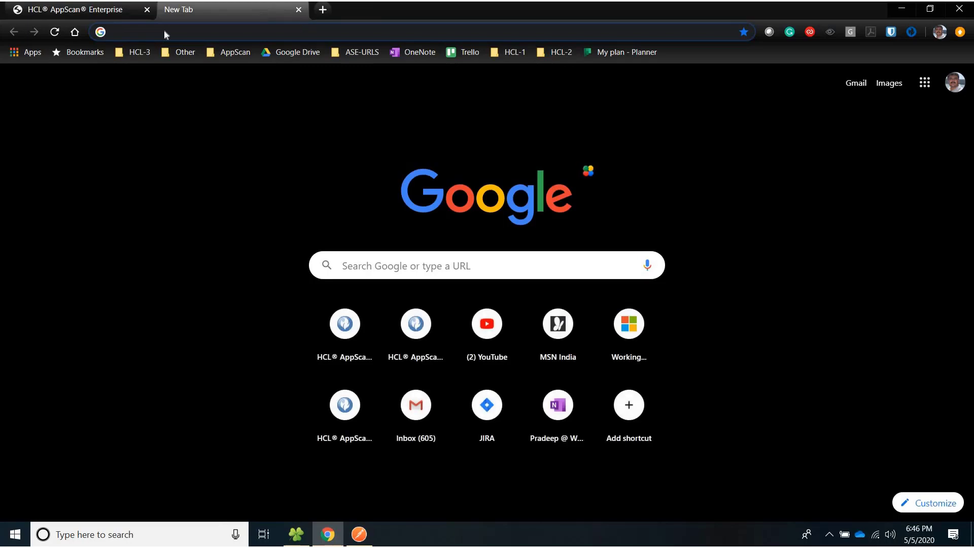
pyautogui.write('demo')
pyautogui.press('BackSpace')
pyautogui.write('mo')
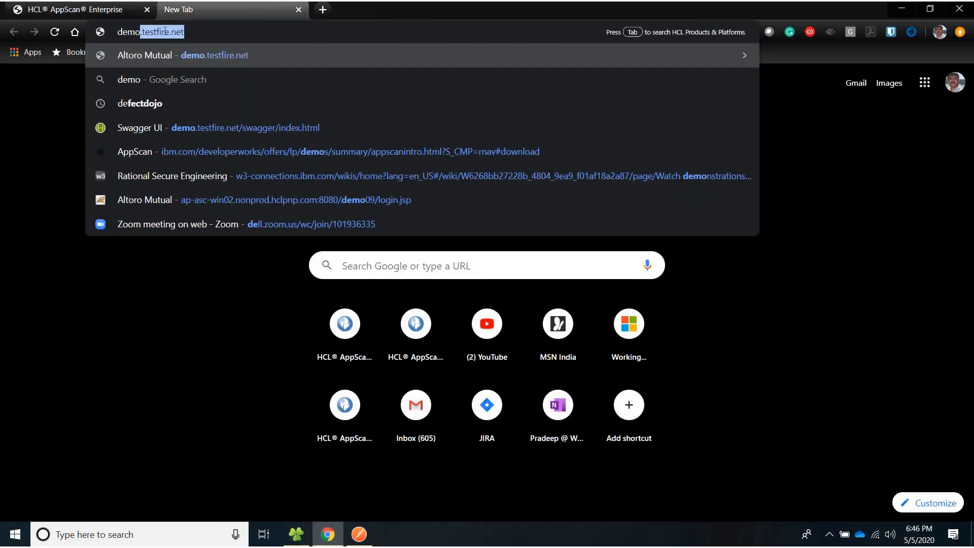
pyautogui.press('Return')
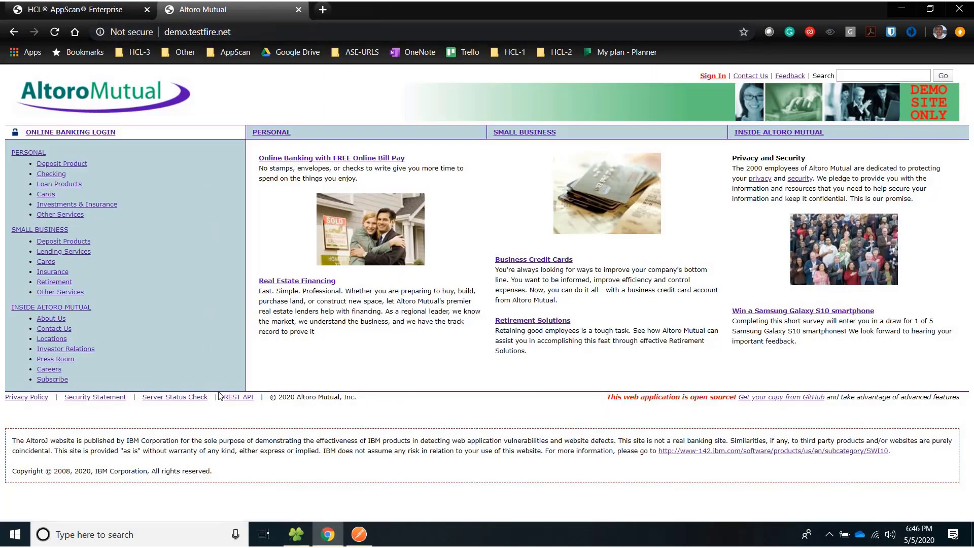
pyautogui.click(229, 399)
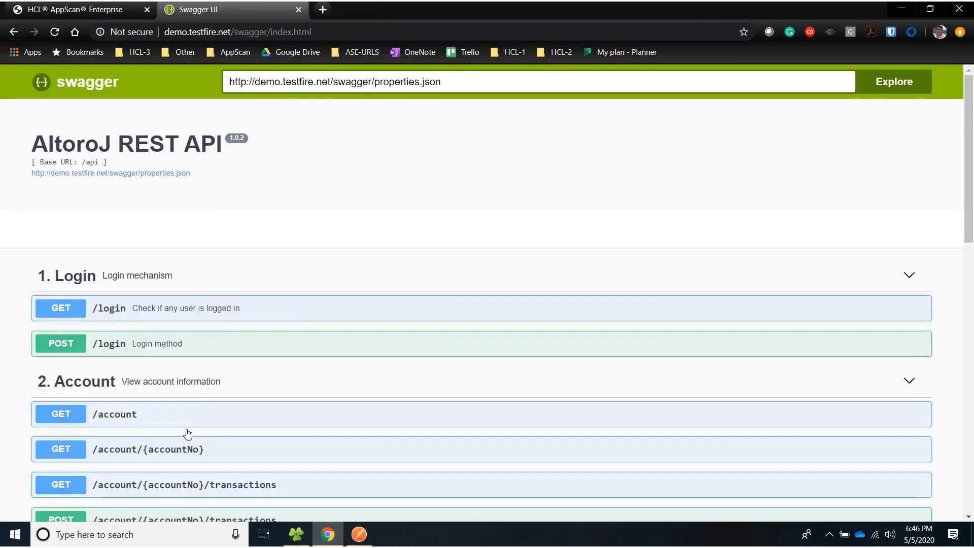
pyautogui.hotkey('alt', 'Tab')
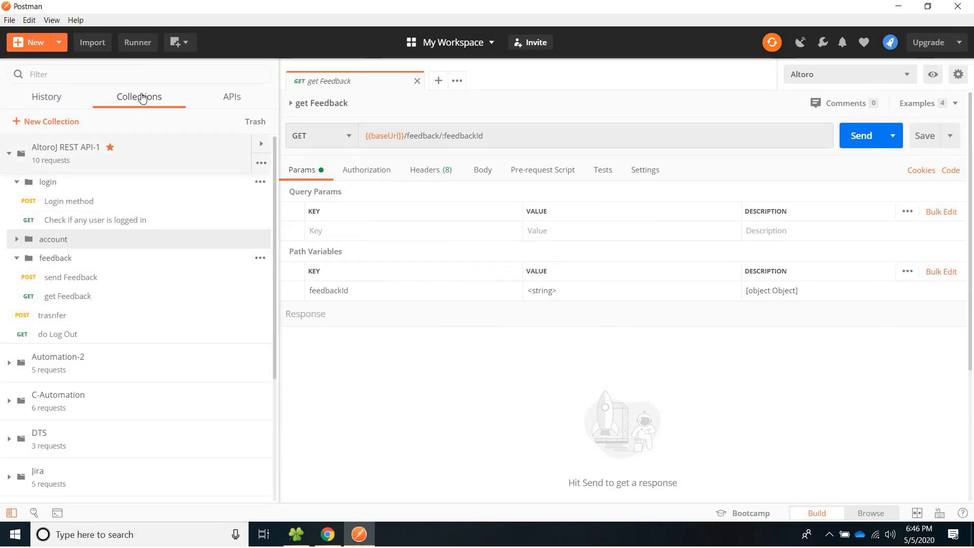
# Run the AltoroJ REST API-1 collection with the Altoro environment and close the Runner results.
pyautogui.click(136, 44)
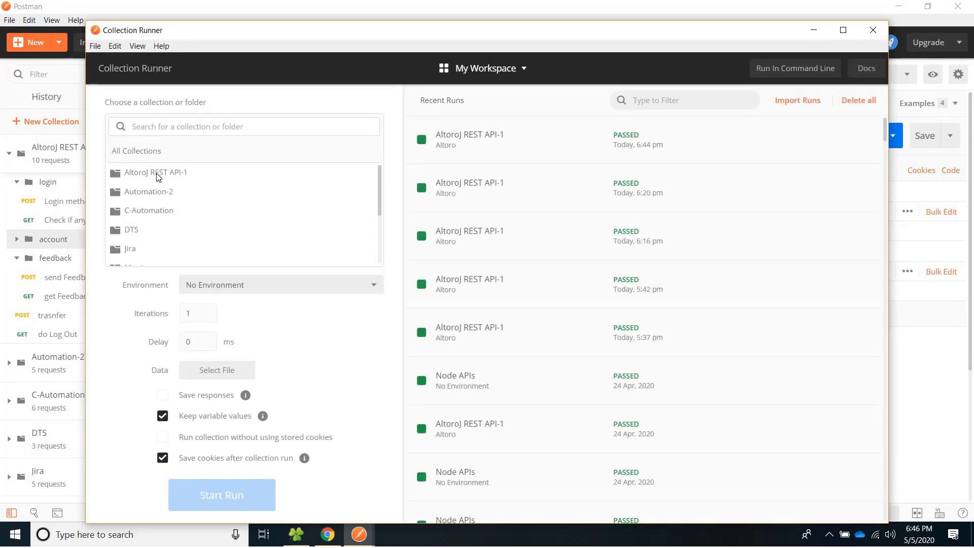
pyautogui.click(135, 173)
pyautogui.click(133, 173)
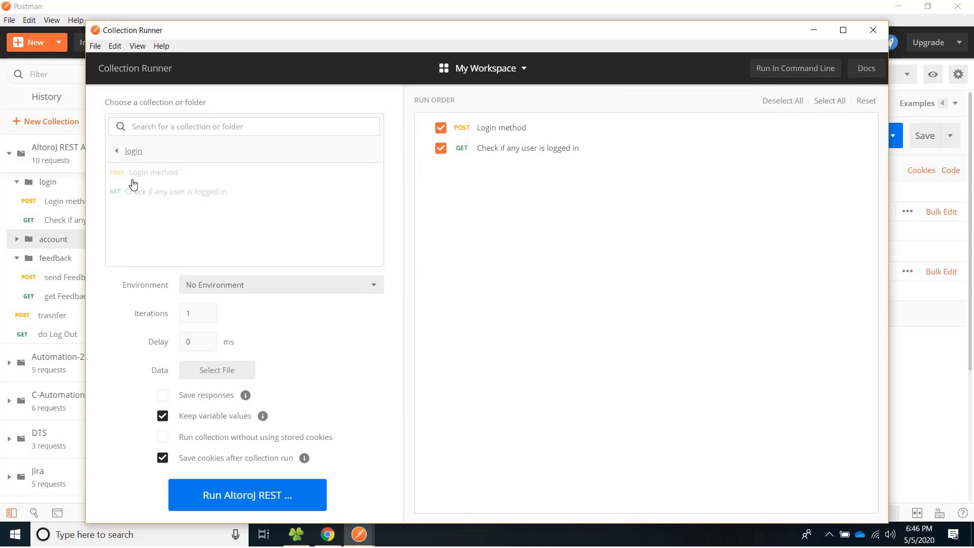
pyautogui.click(133, 150)
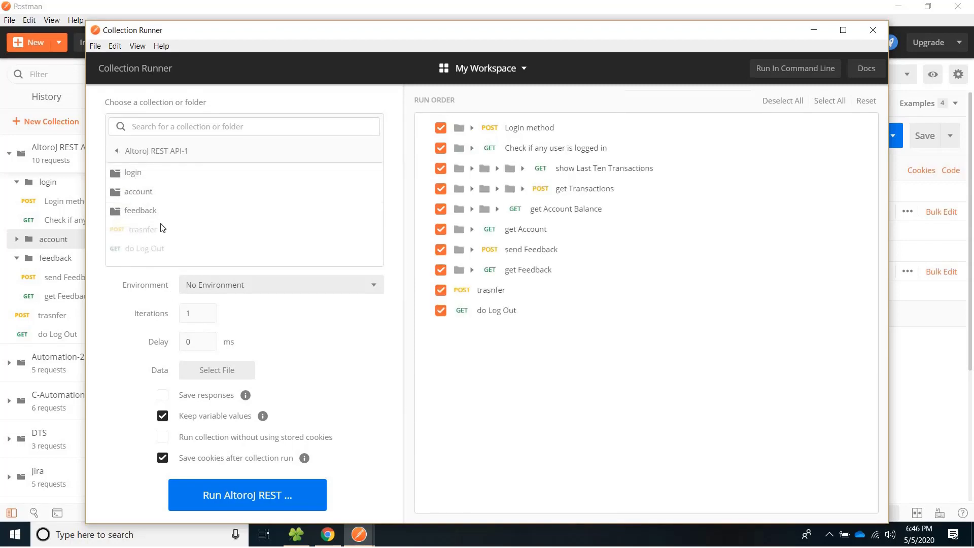
pyautogui.click(371, 287)
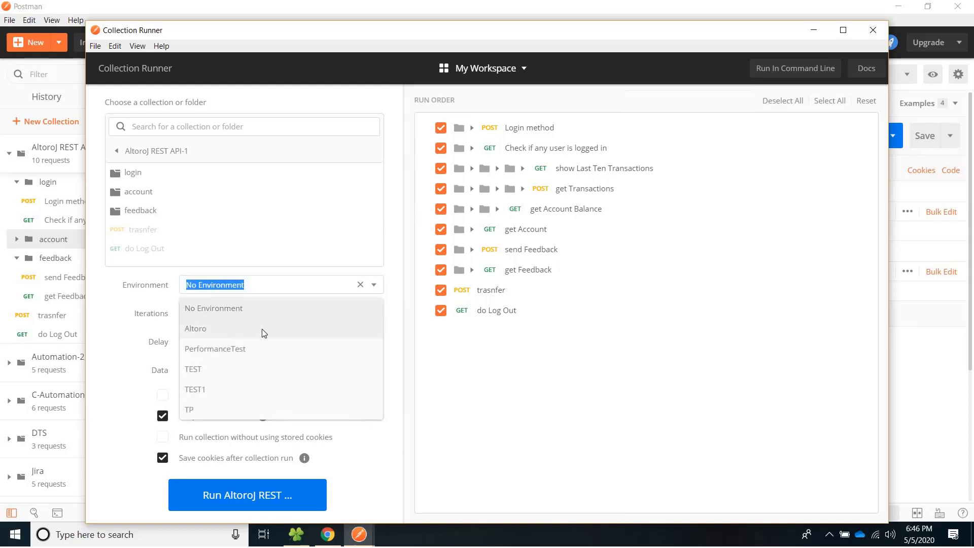
pyautogui.click(262, 329)
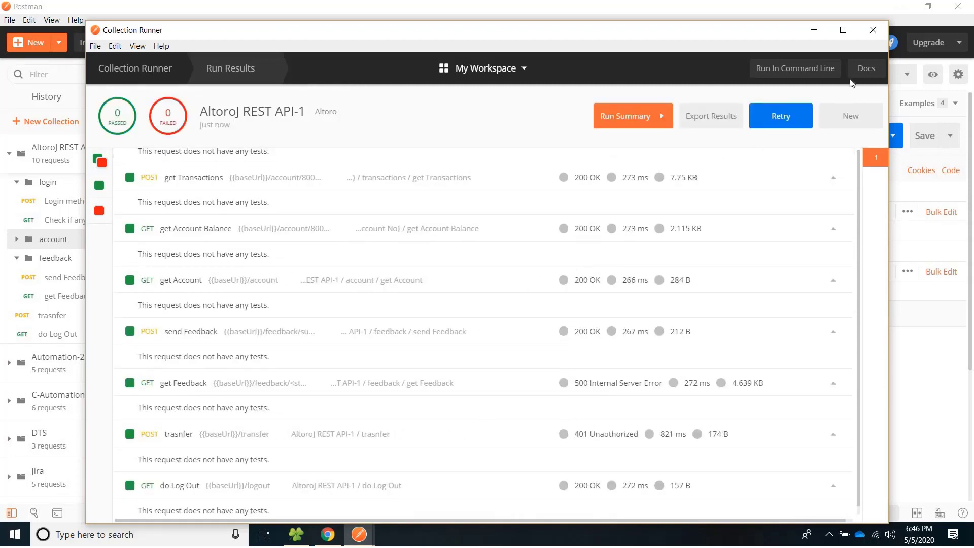
pyautogui.click(872, 30)
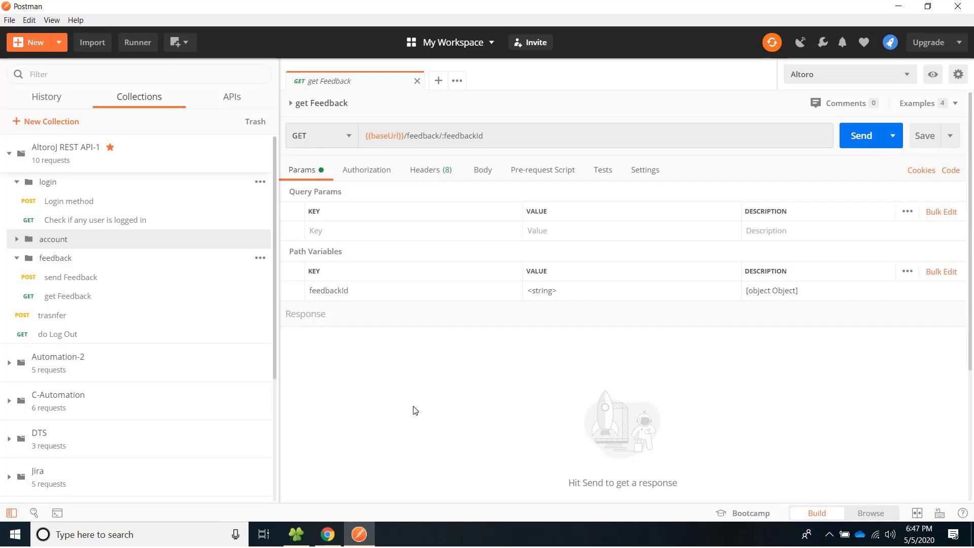
pyautogui.hotkey('alt', 'Tab')
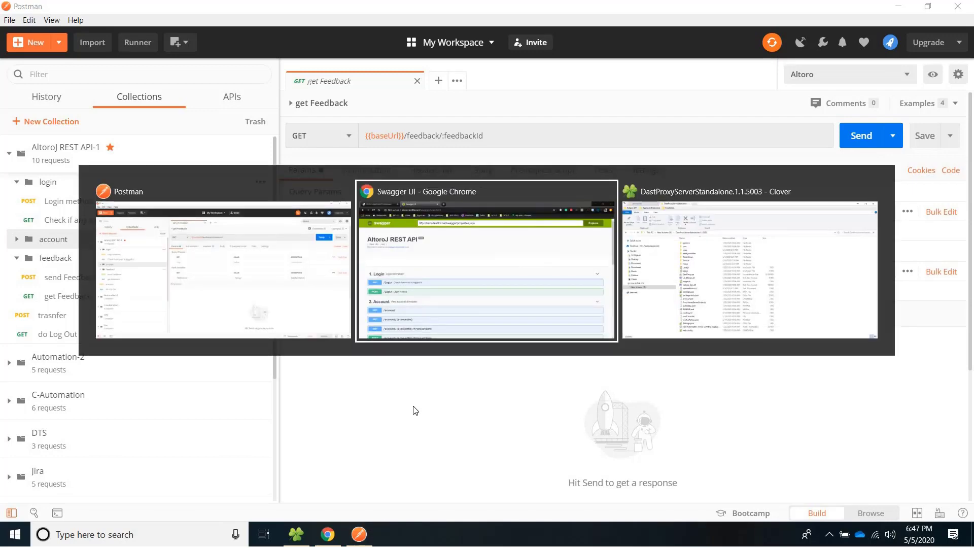
# Show the downloads path holding AppscanProxyServer.zip, then go back to DastProxyServerStandalone.1.1.5003.
pyautogui.hotkey('alt', 'Tab')
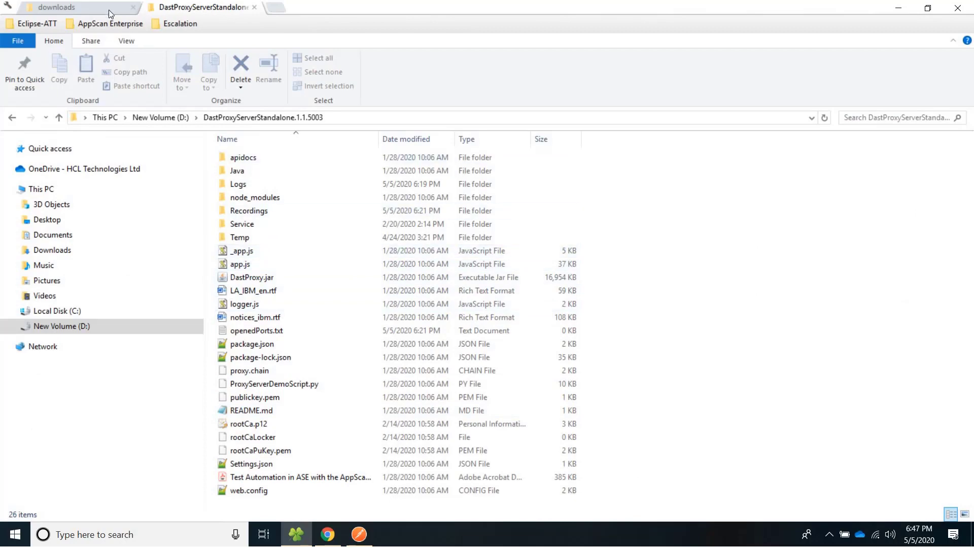
pyautogui.click(109, 10)
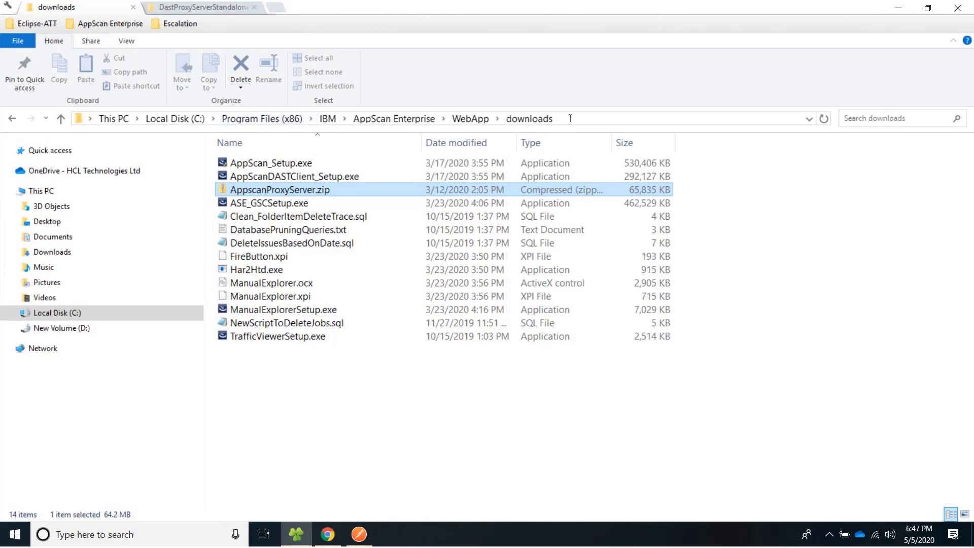
pyautogui.click(550, 116)
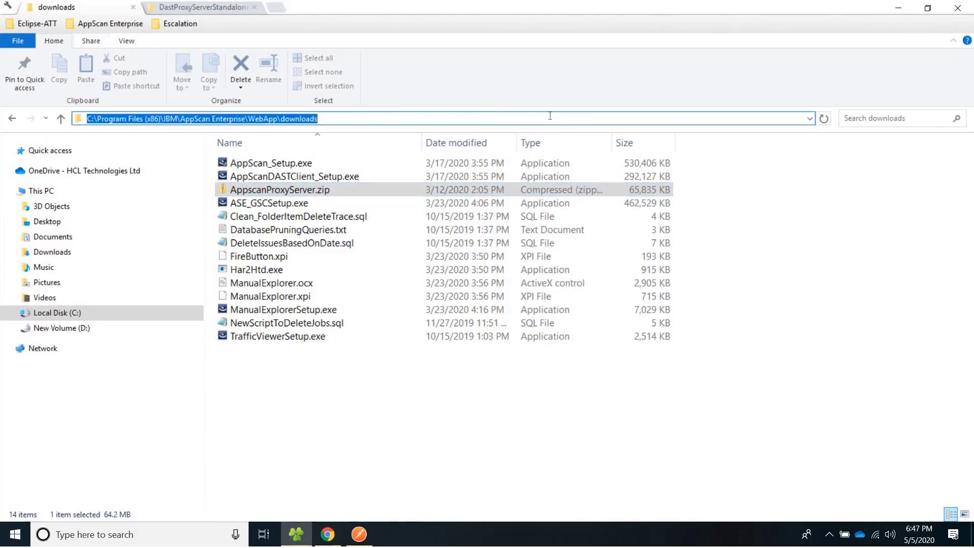
pyautogui.click(275, 190)
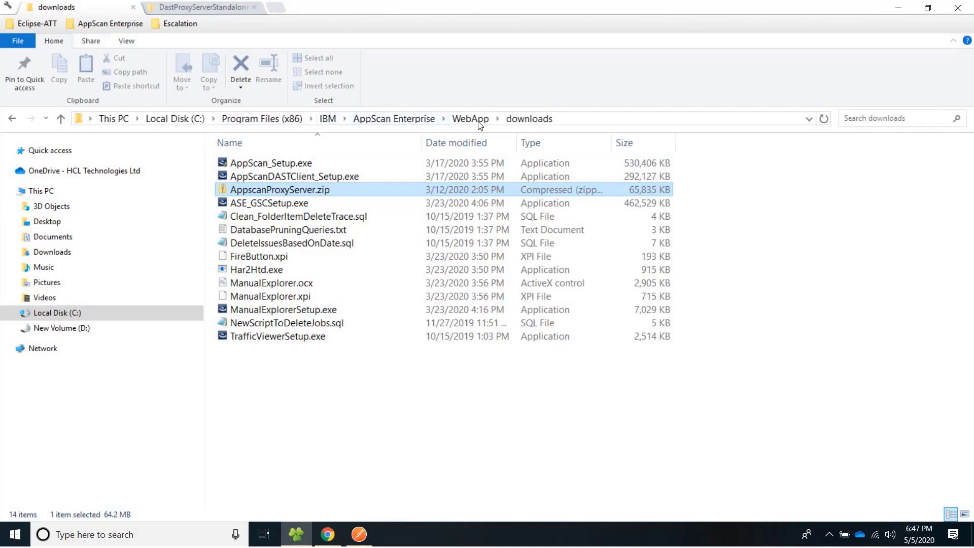
pyautogui.click(573, 118)
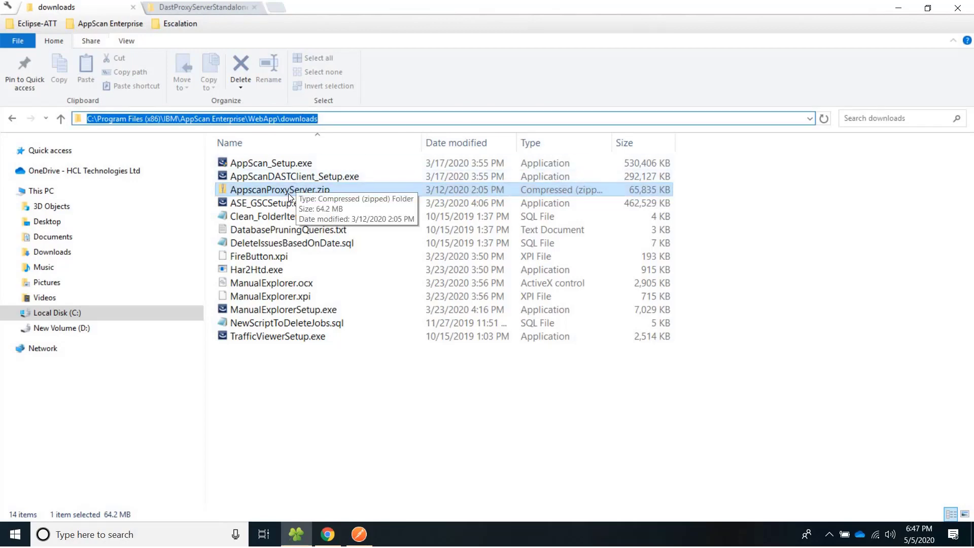
pyautogui.click(205, 8)
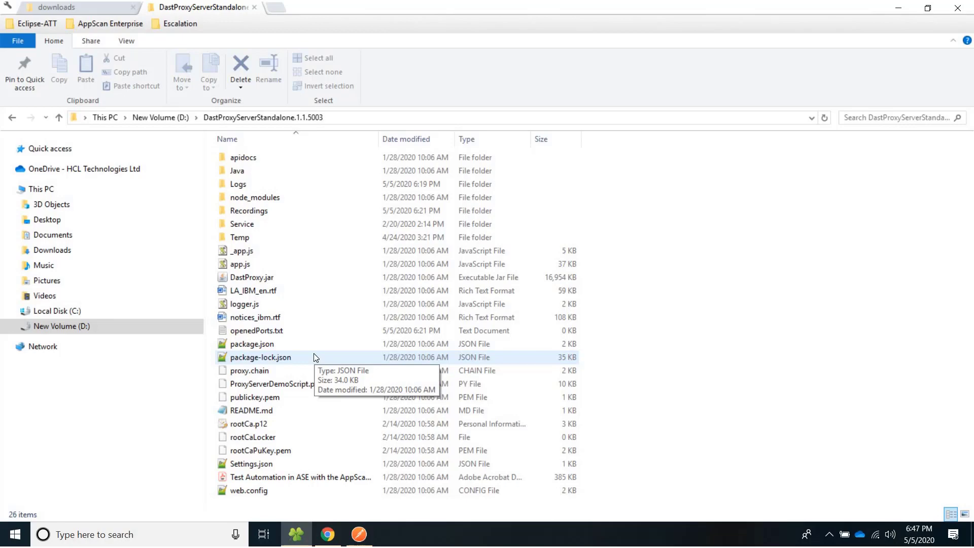
# Open a Command Prompt in the DastProxyServerStandalone.1.1.5003 folder via the address bar.
pyautogui.click(355, 117)
pyautogui.write('cmd')
pyautogui.press('Return')
pyautogui.click(356, 117)
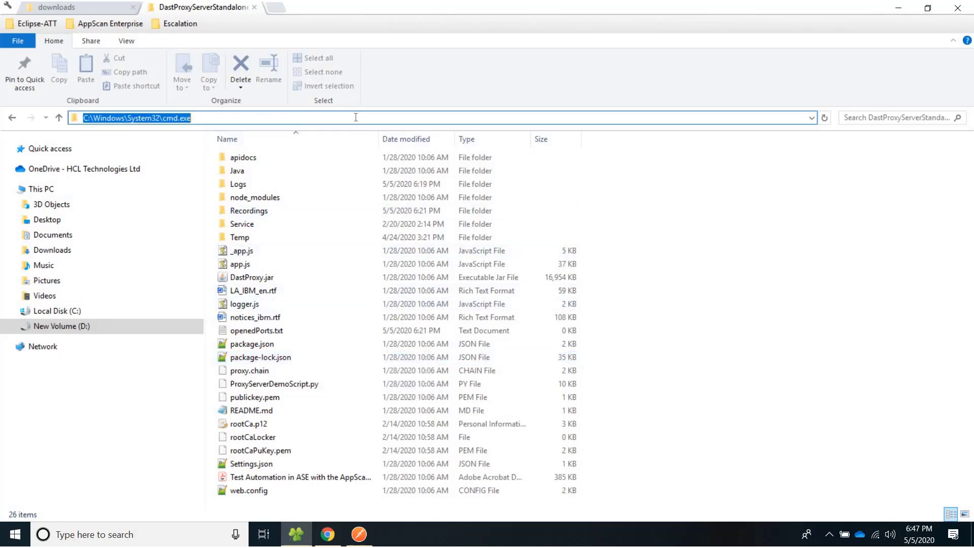
pyautogui.write('cmd')
pyautogui.press('Return')
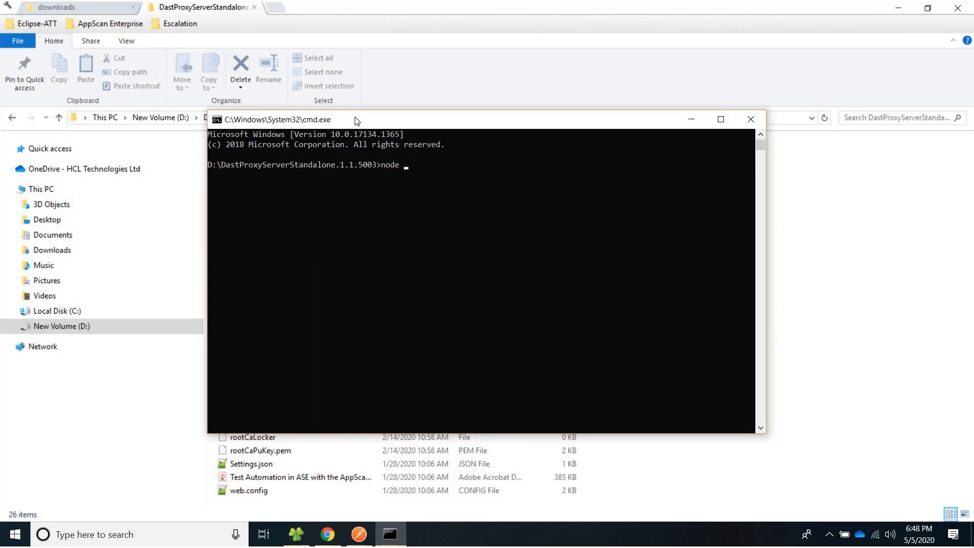
# Run node app.js to start the AppScan Proxy Server on port 8383.
pyautogui.write('node app.js')
pyautogui.press('Return')
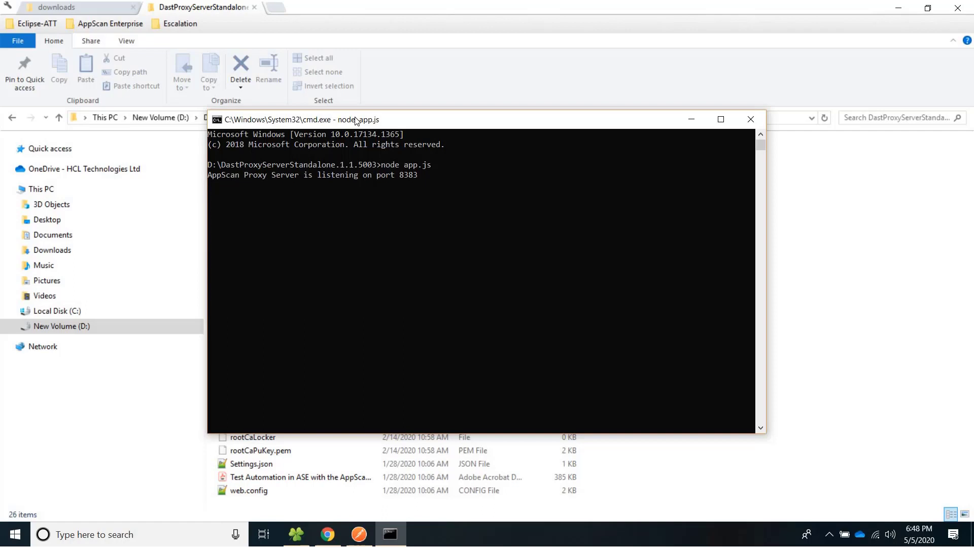
pyautogui.hotkey('alt', 'Tab')
pyautogui.hotkey('alt', 'Tab')
pyautogui.hotkey('alt', 'Tab')
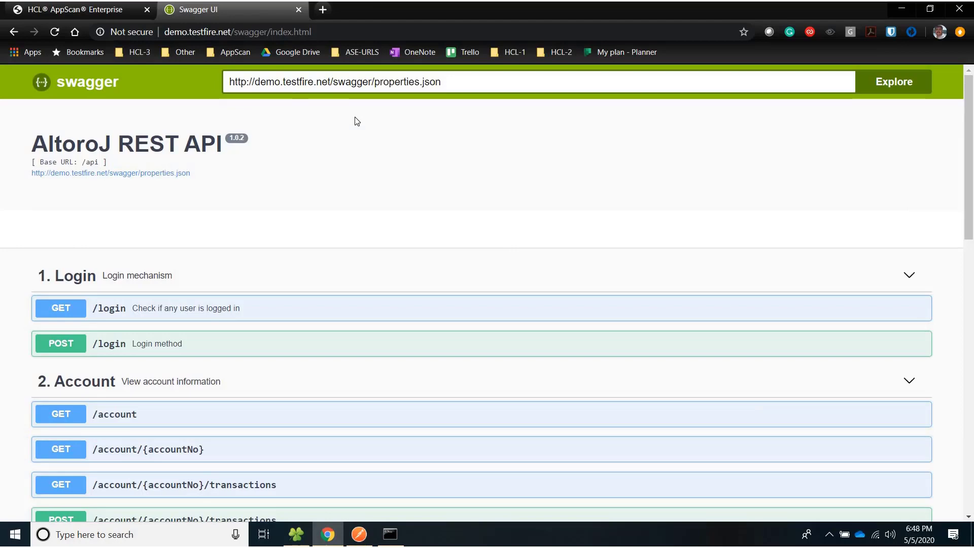
pyautogui.hotkey('ctrl', 't')
pyautogui.write('ht')
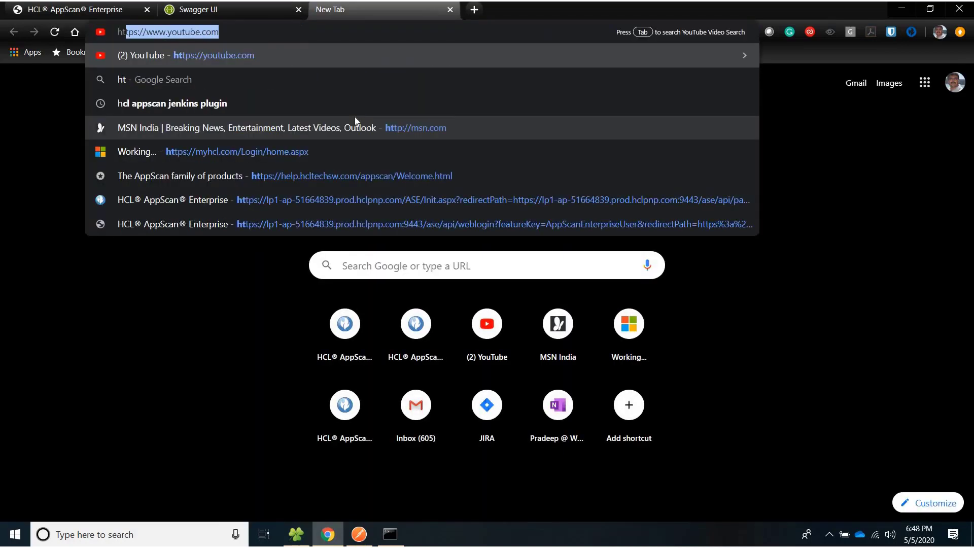
pyautogui.write('t')
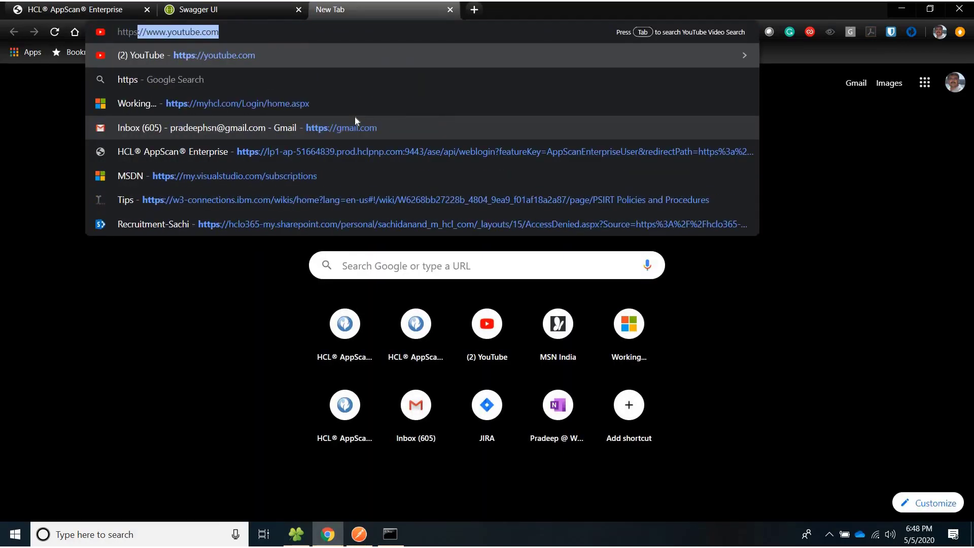
pyautogui.write('p://')
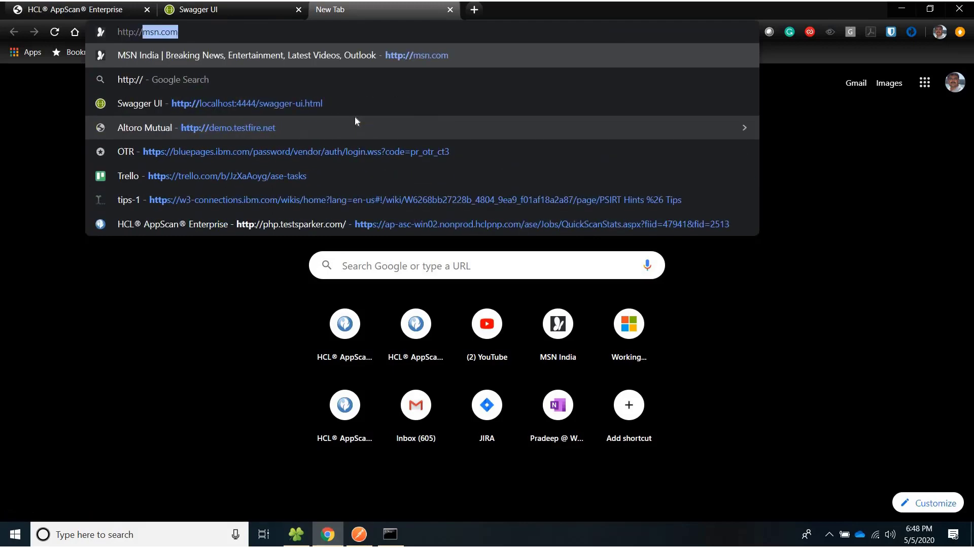
pyautogui.write('local')
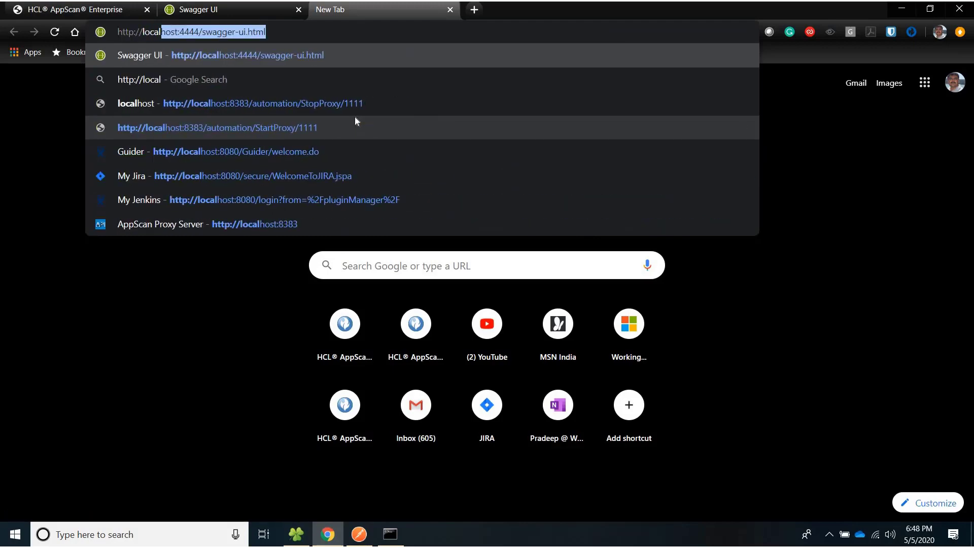
pyautogui.write('host:')
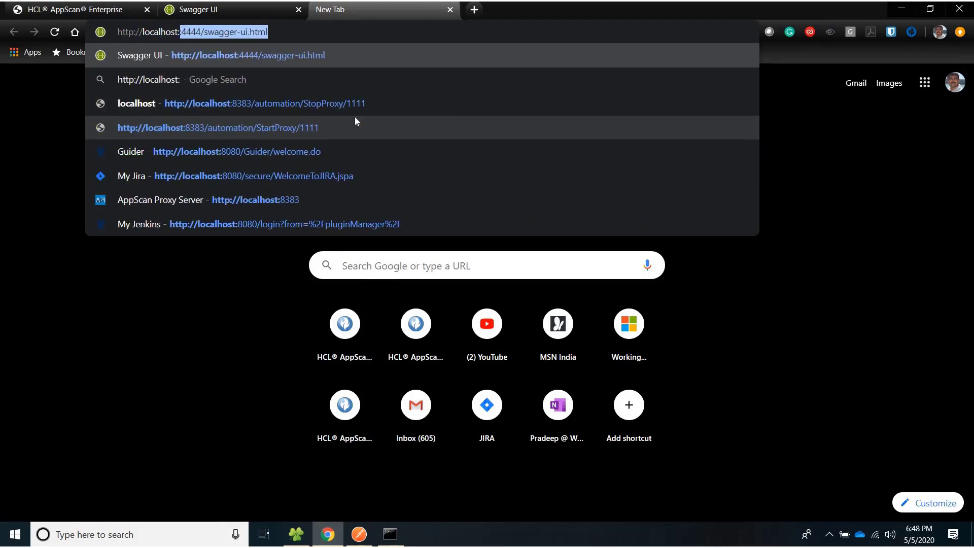
pyautogui.write('8383')
pyautogui.press('Return')
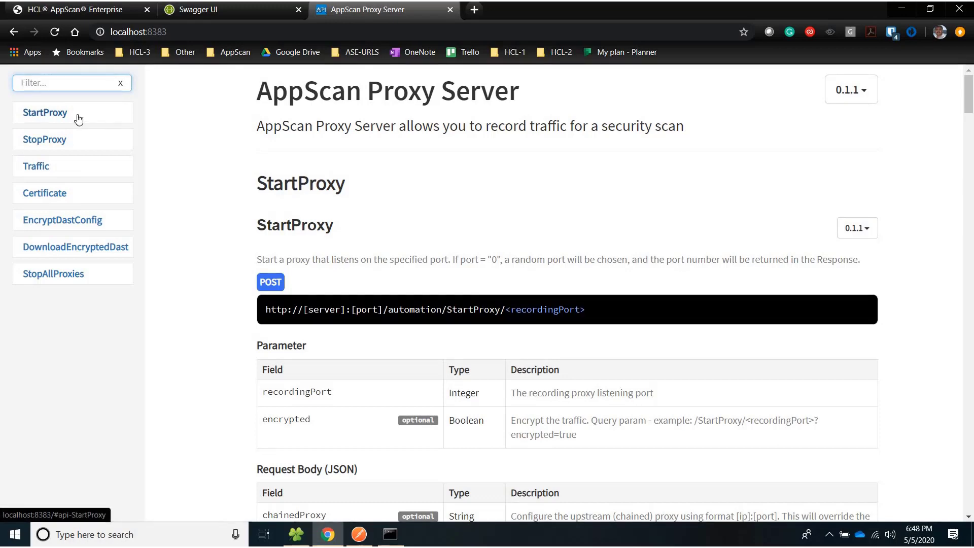
# Copy the StartProxy endpoint URL from its documentation section, then open a blank tab.
pyautogui.click(55, 123)
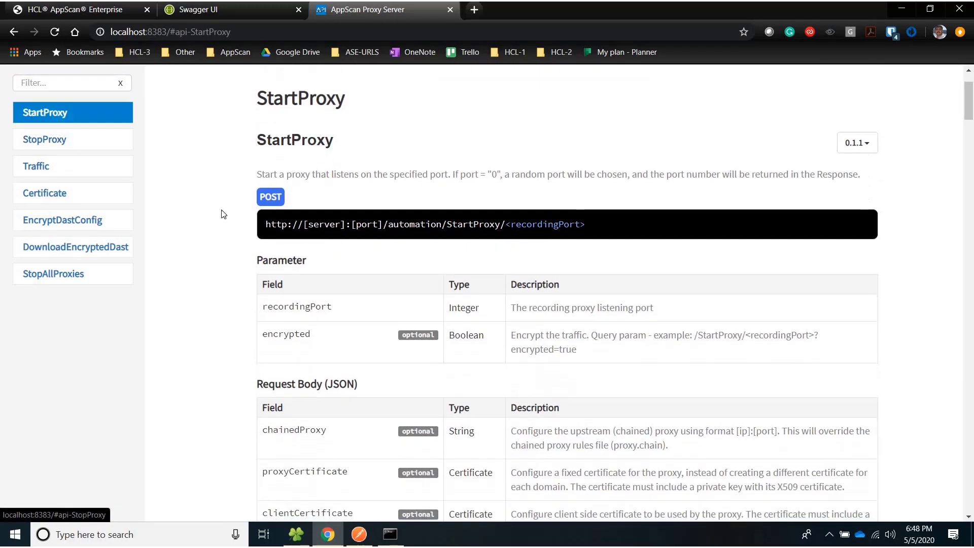
pyautogui.moveTo(265, 223); pyautogui.dragTo(608, 225)
pyautogui.hotkey('ctrl', 'c')
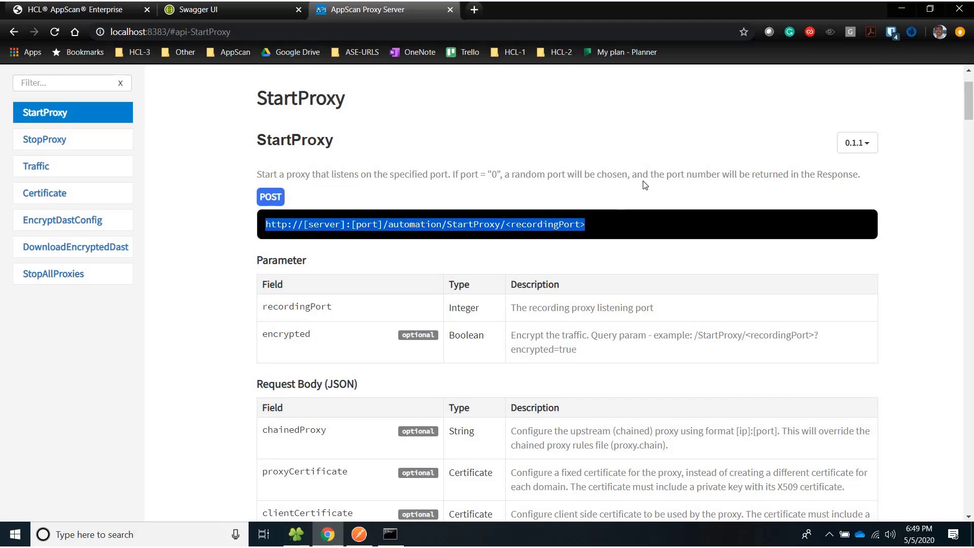
pyautogui.click(475, 9)
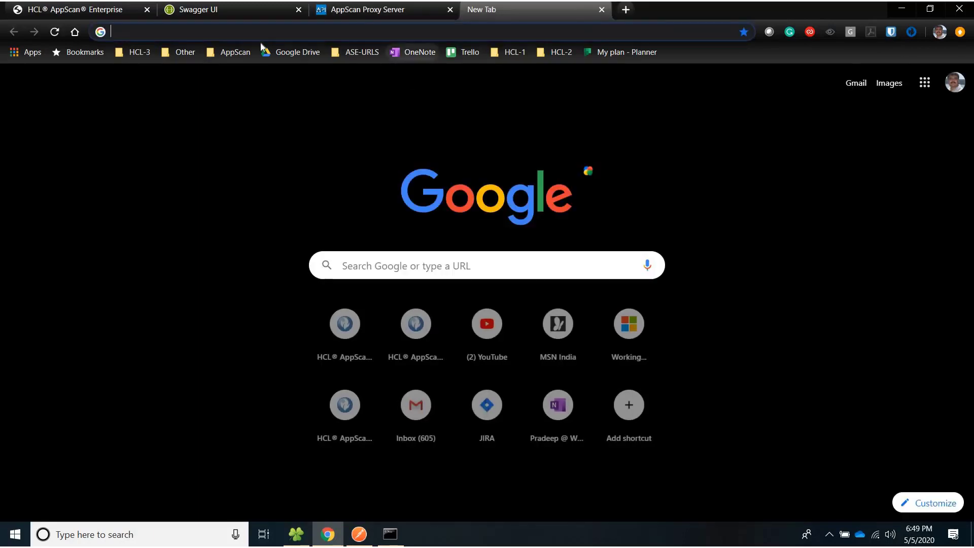
# Paste the StartProxy endpoint URL and replace the [server] placeholder with localhost.
pyautogui.hotkey('ctrl', 'v')
pyautogui.click(172, 32)
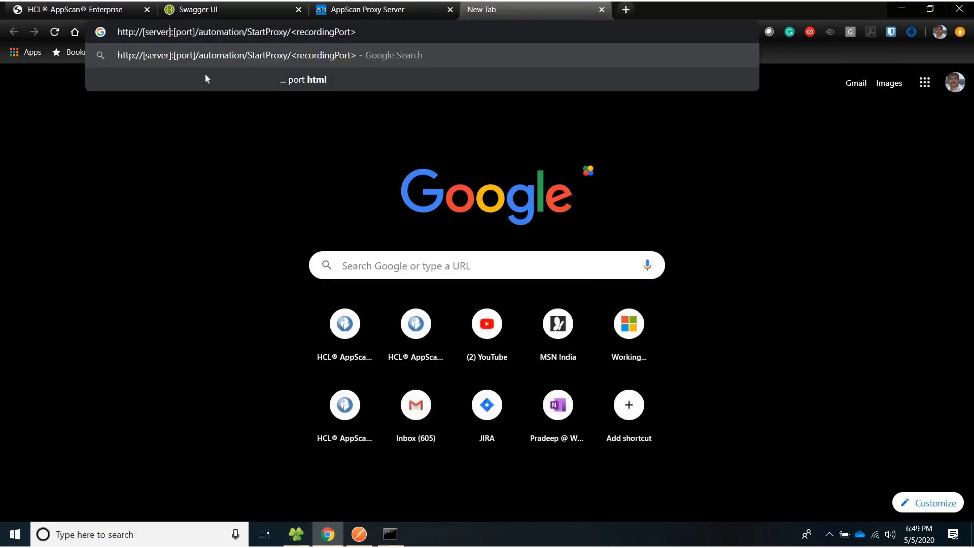
pyautogui.hotkey('ctrl', 'shift', 'Left')
pyautogui.hotkey('shift', 'Left')
pyautogui.write('localhos')
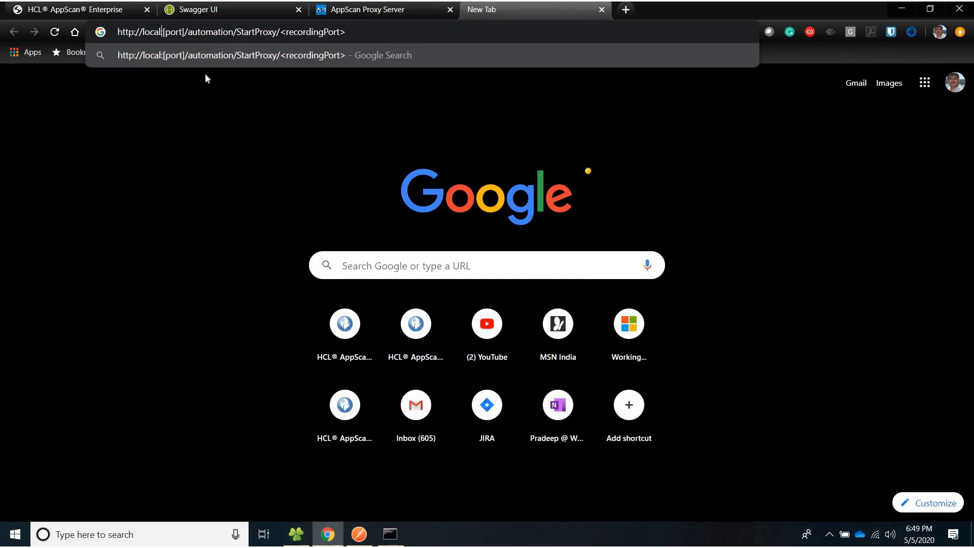
pyautogui.write('t')
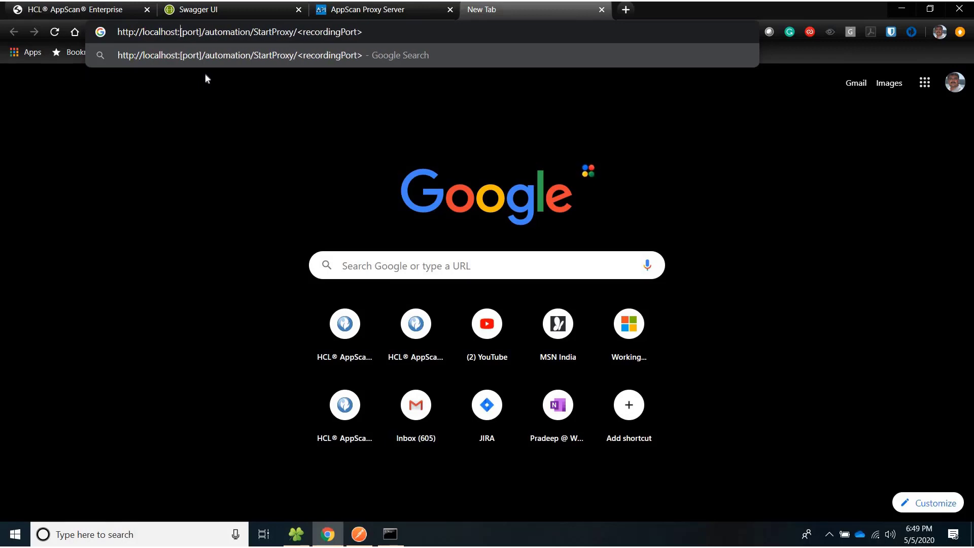
# Fill in port 8383 and recording port 1111, load it, and confirm the proxy started.
pyautogui.press('Right')
pyautogui.hotkey('ctrl', 'shift', 'Right')
pyautogui.write('8383')
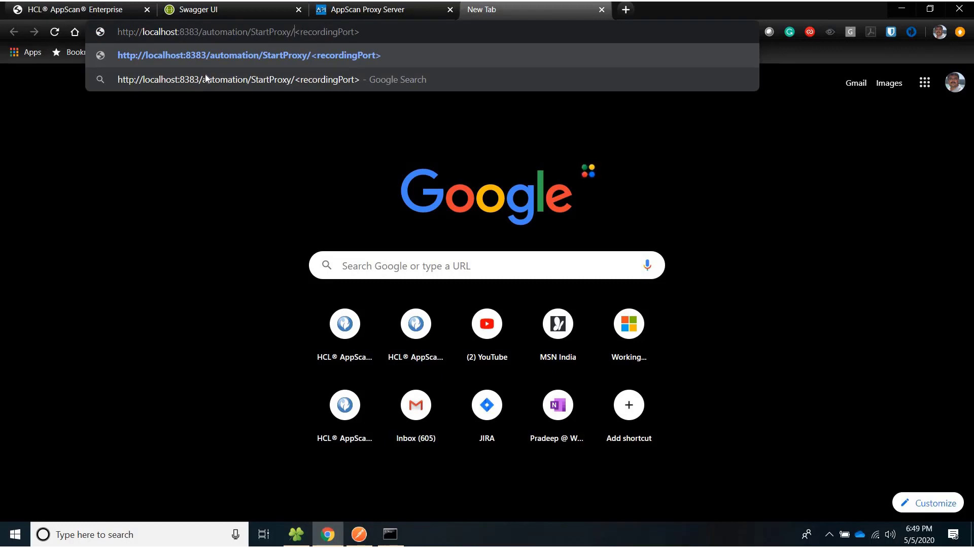
pyautogui.hotkey('ctrl', 'shift', 'Right')
pyautogui.hotkey('ctrl', 'shift', 'Right')
pyautogui.hotkey('ctrl', 'shift', 'Right')
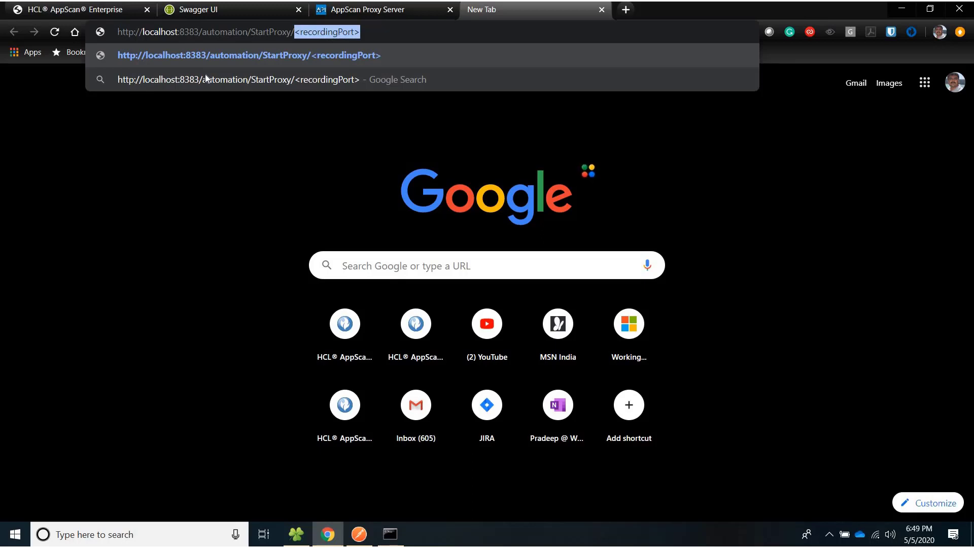
pyautogui.write('1111')
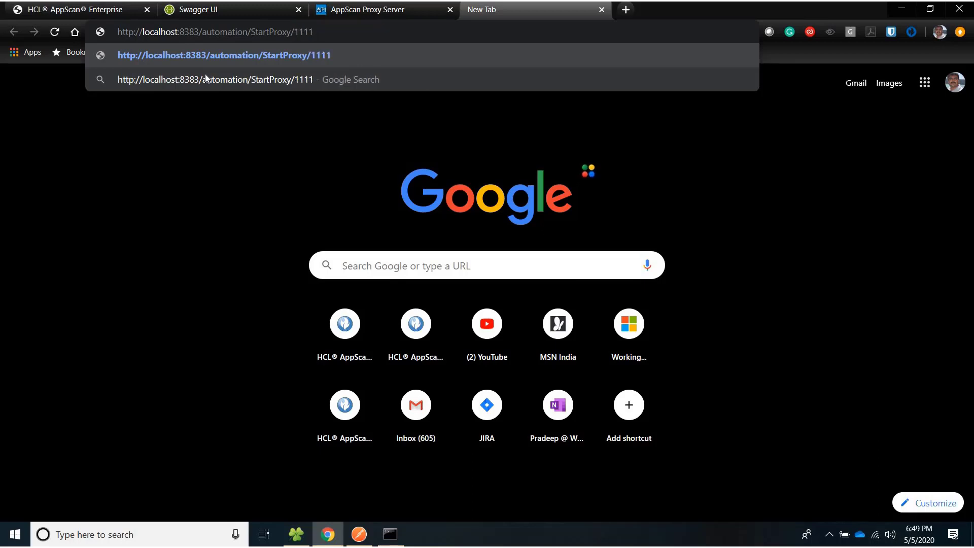
pyautogui.press('Return')
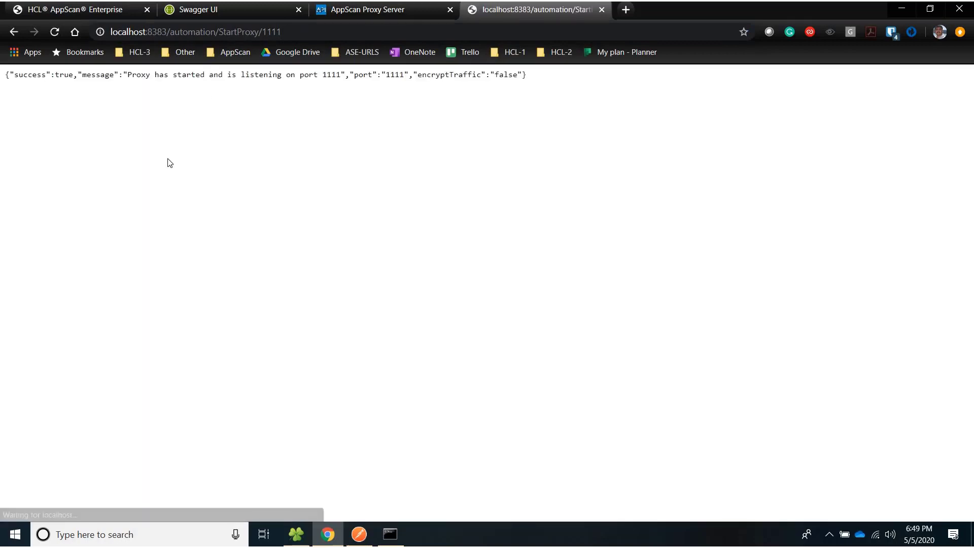
pyautogui.moveTo(124, 75); pyautogui.dragTo(174, 77)
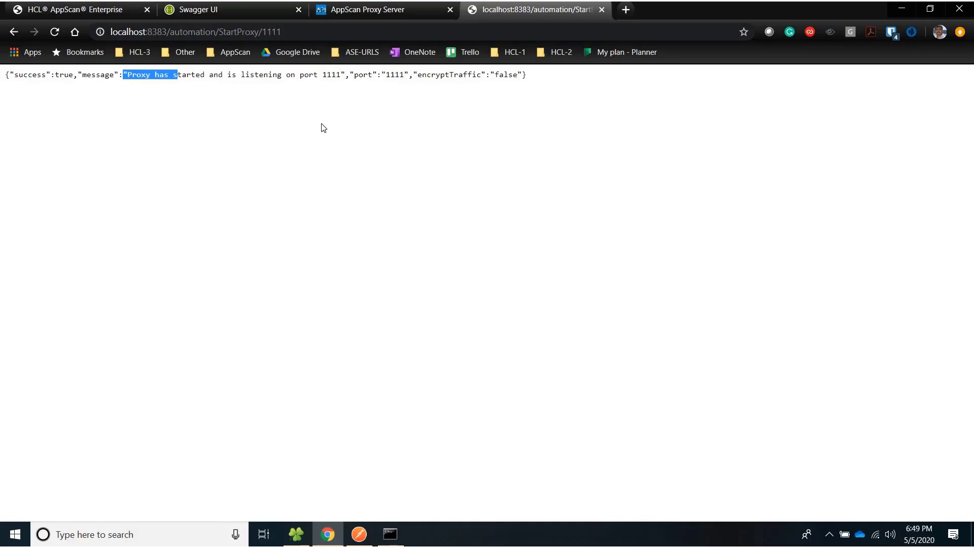
pyautogui.hotkey('alt', 'Tab')
pyautogui.hotkey('alt', 'Tab')
pyautogui.hotkey('alt', 'Tab')
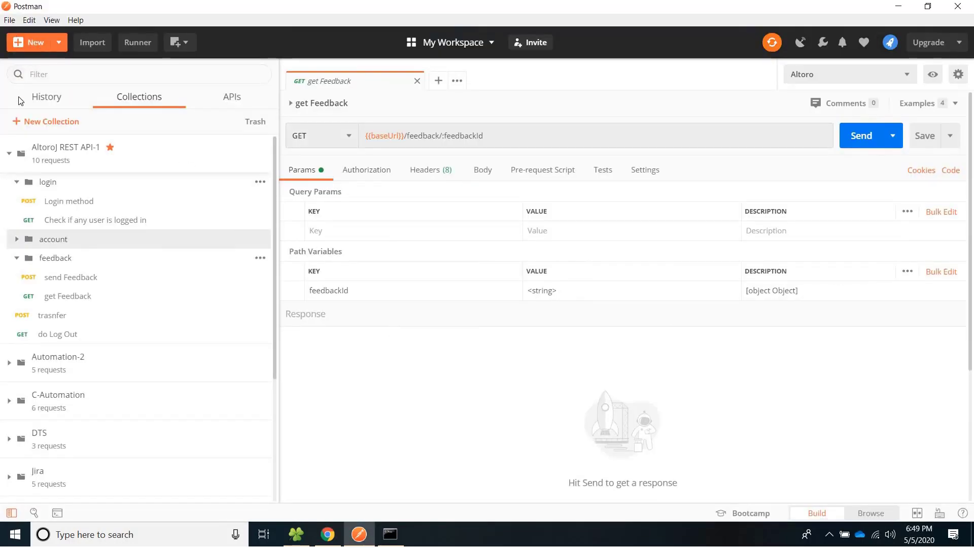
# Enable a custom HTTP/HTTPS proxy at localhost, port 1111, in Postman's Settings.
pyautogui.click(10, 20)
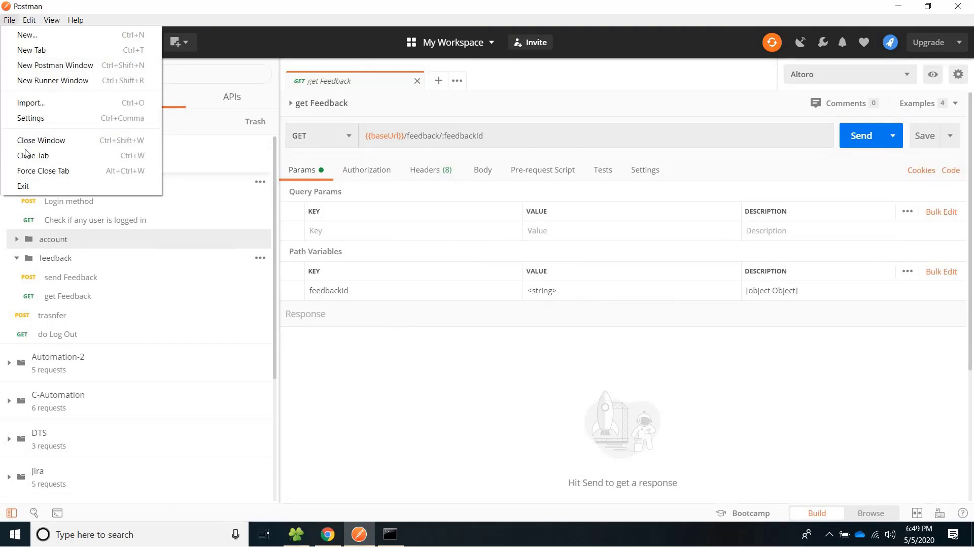
pyautogui.click(30, 120)
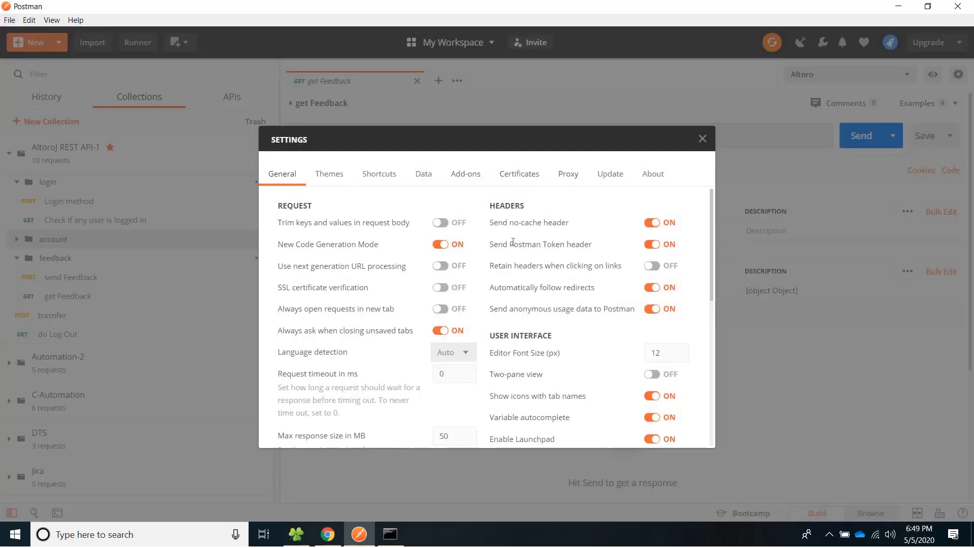
pyautogui.click(578, 175)
pyautogui.scroll(-4, 328, 339)
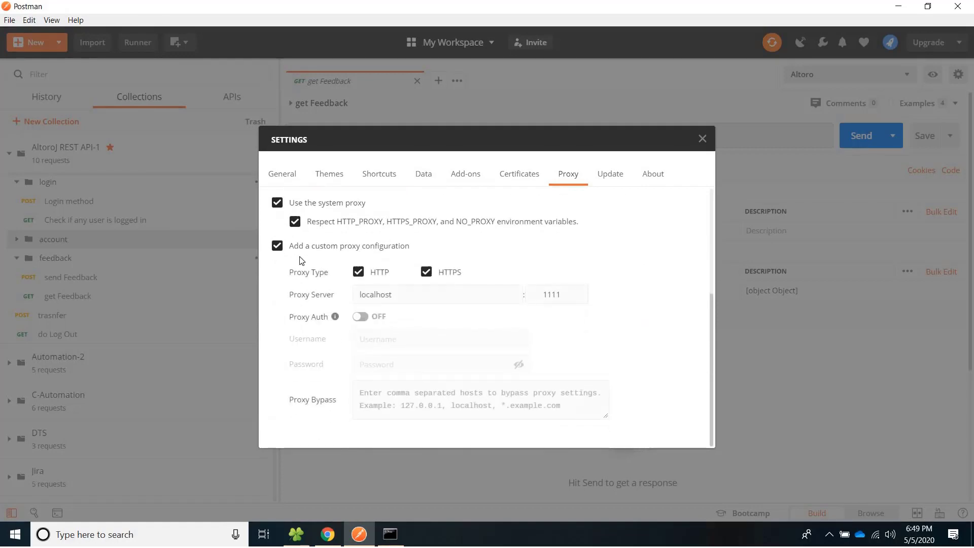
pyautogui.doubleClick(404, 296)
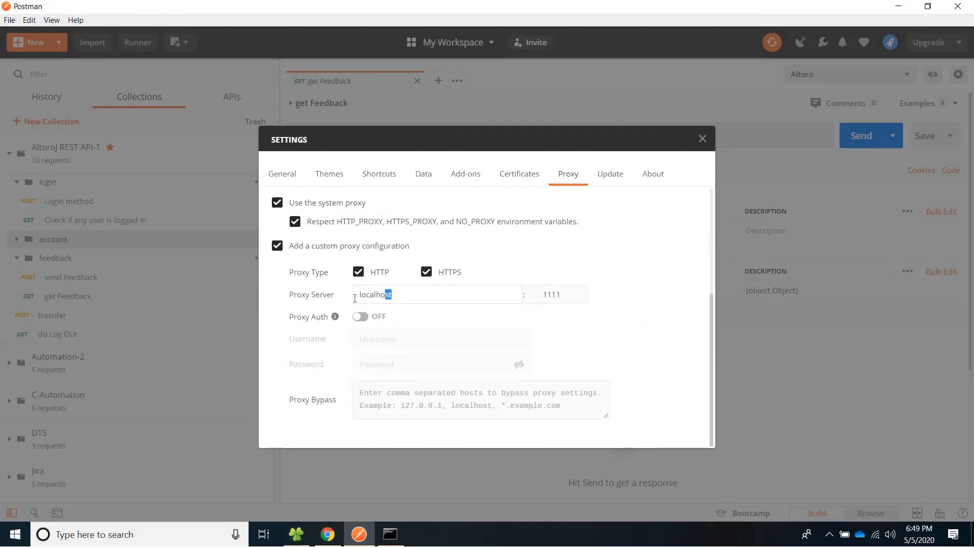
pyautogui.doubleClick(569, 296)
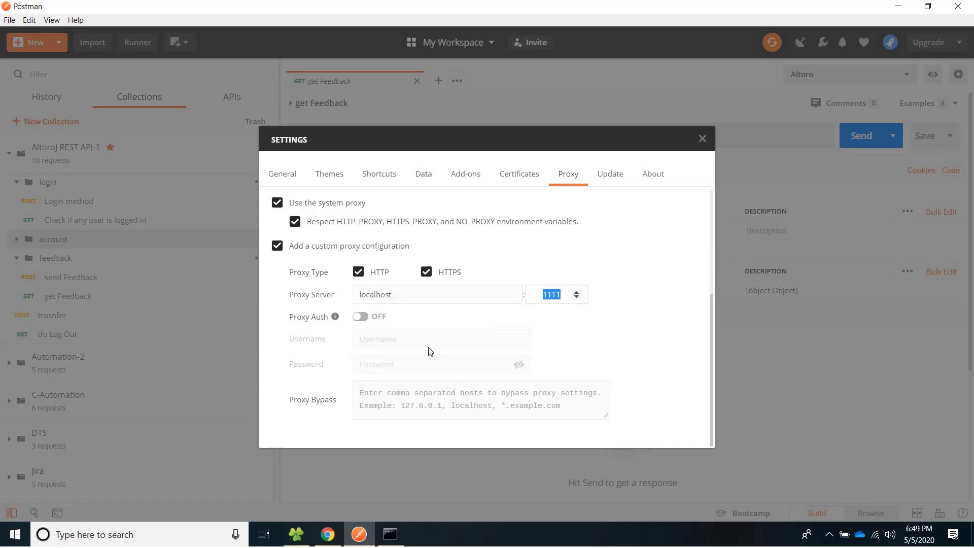
pyautogui.click(704, 139)
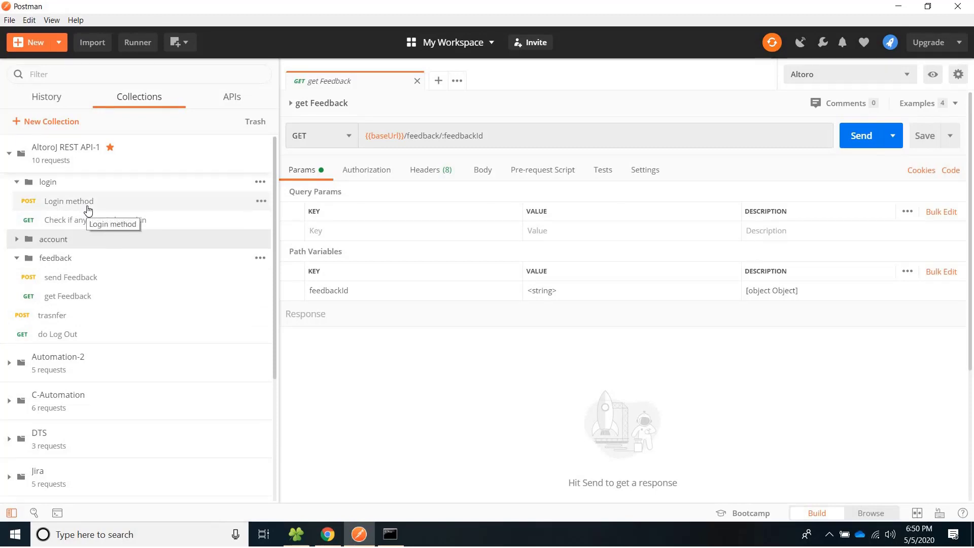
# Rerun AltoroJ REST API-1 with the Altoro environment through the proxy, then return to Chrome.
pyautogui.click(131, 43)
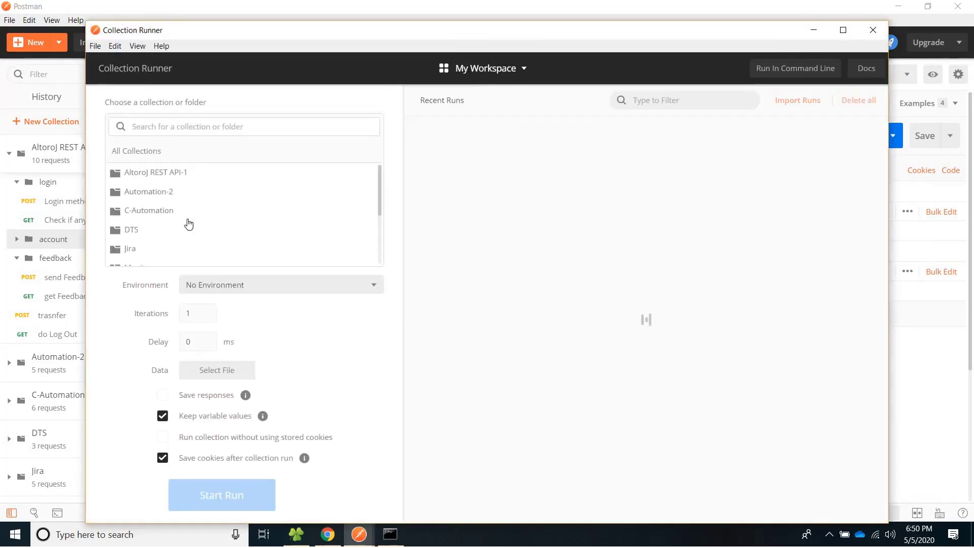
pyautogui.click(157, 174)
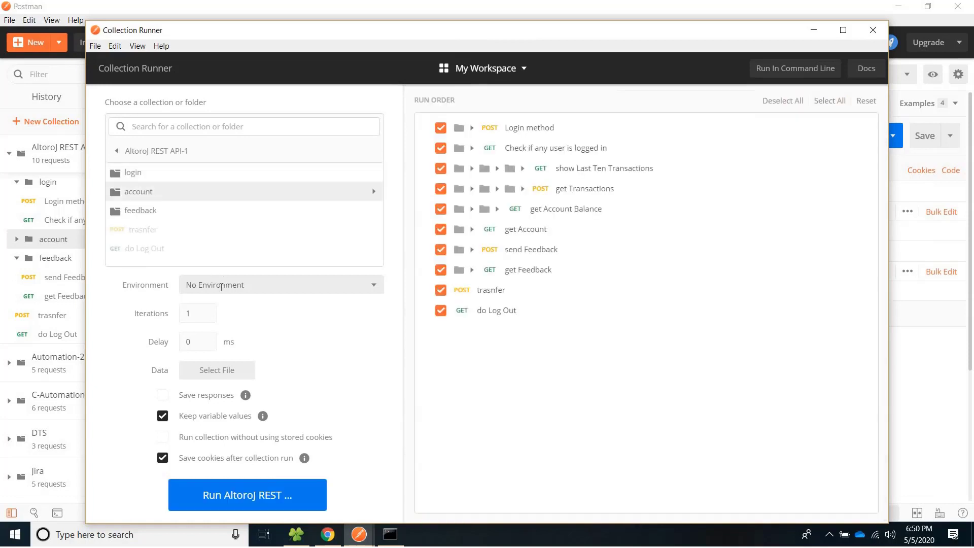
pyautogui.click(229, 285)
pyautogui.click(195, 328)
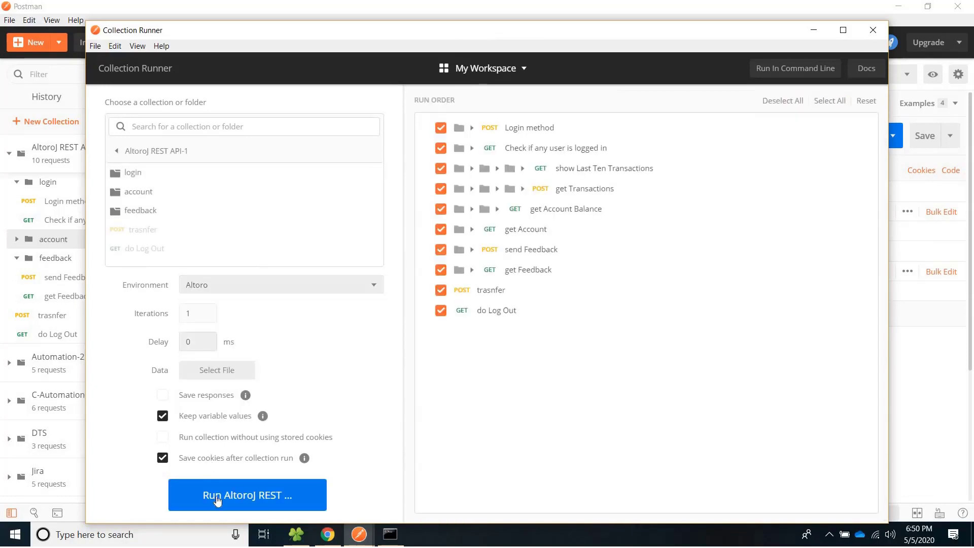
pyautogui.click(219, 494)
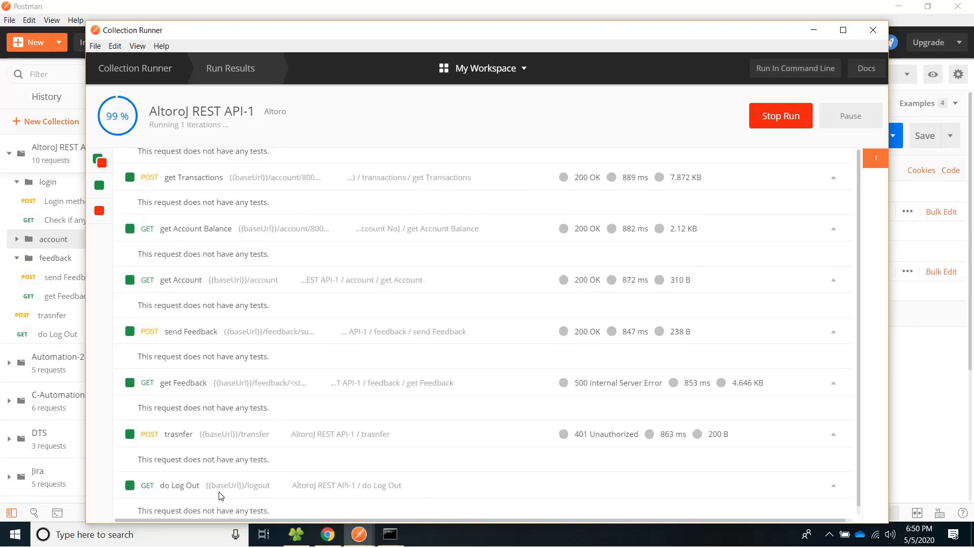
pyautogui.click(873, 29)
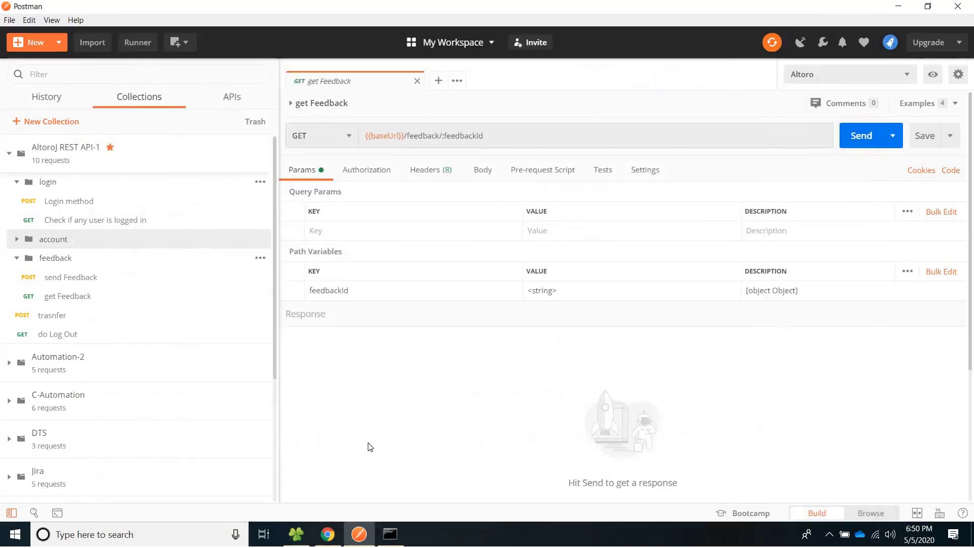
pyautogui.click(329, 536)
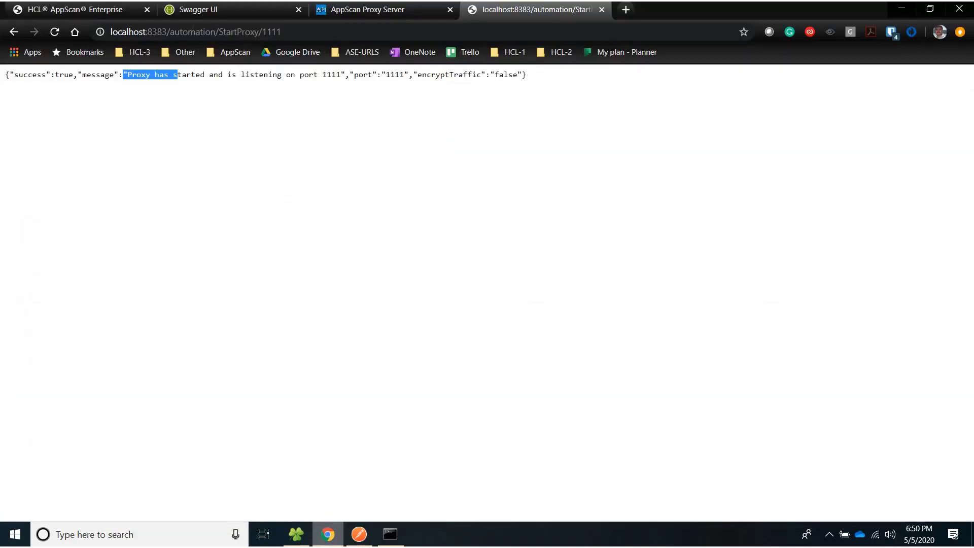